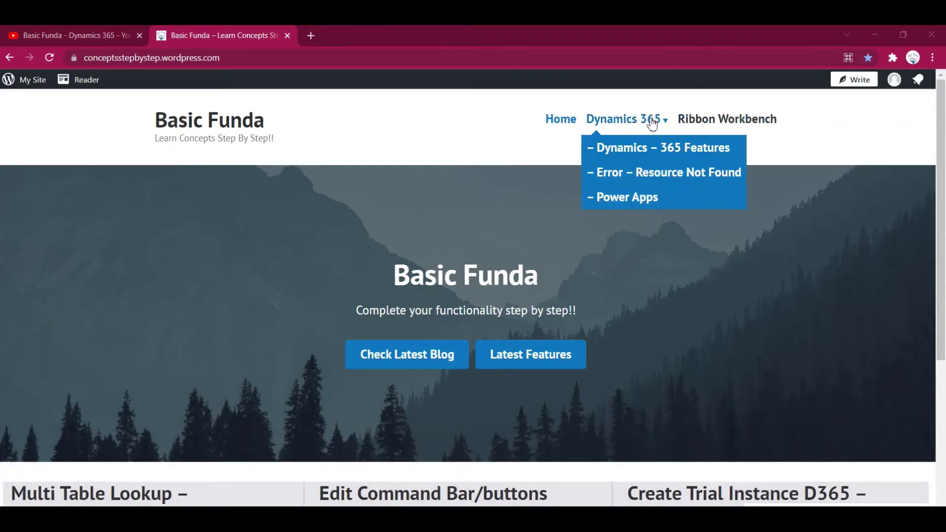
Open the Basic Funda post 'Convert Simple Text field into Rich Text Editor' from Dynamics 365 Features.
click(653, 149)
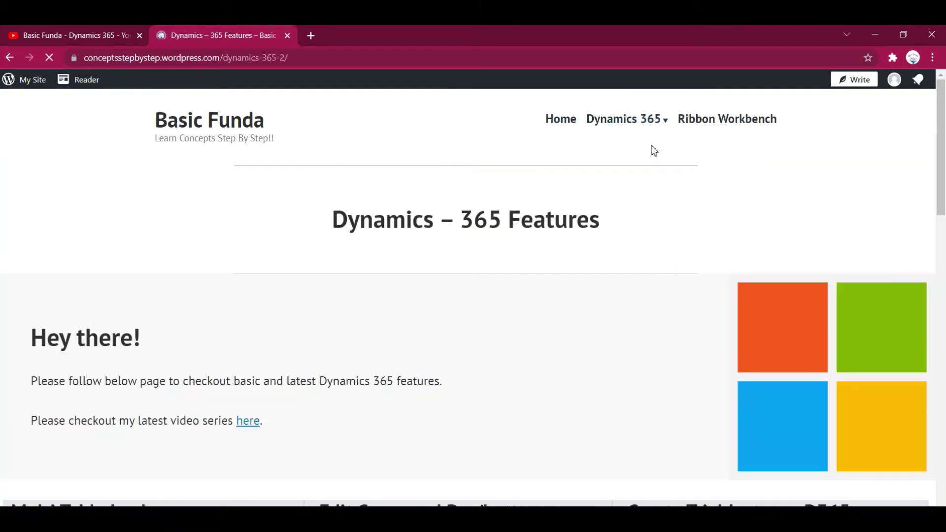
scroll(665, 281, down, 5)
scroll(665, 281, down, 8)
scroll(665, 282, down, 5)
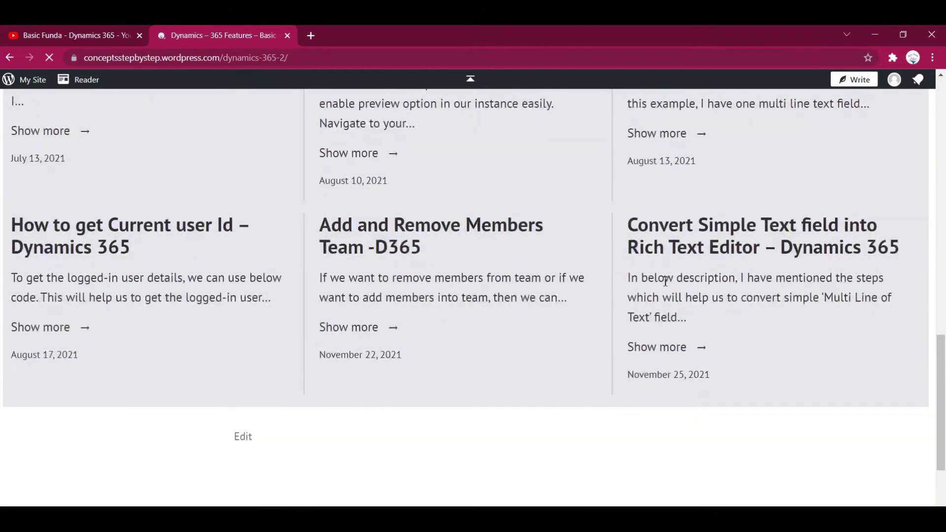
scroll(664, 281, up, 2)
click(732, 221)
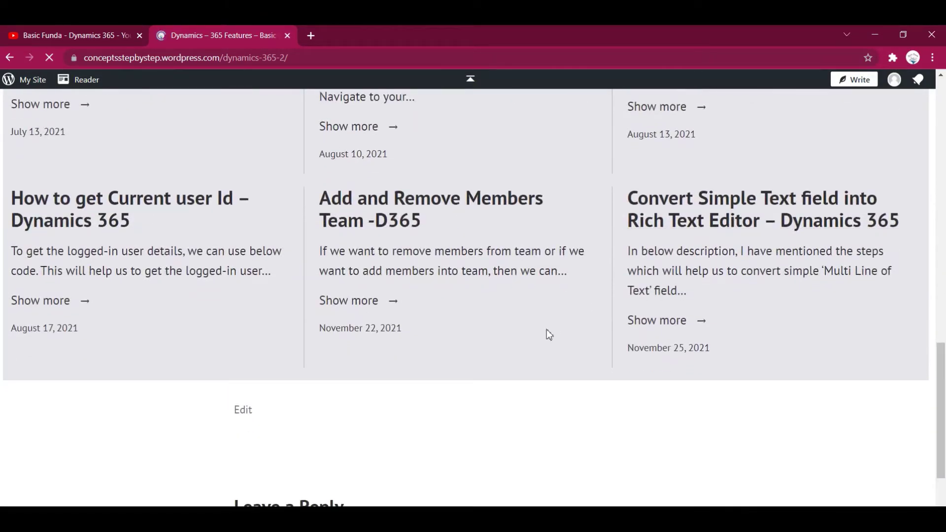
scroll(546, 335, down, 2)
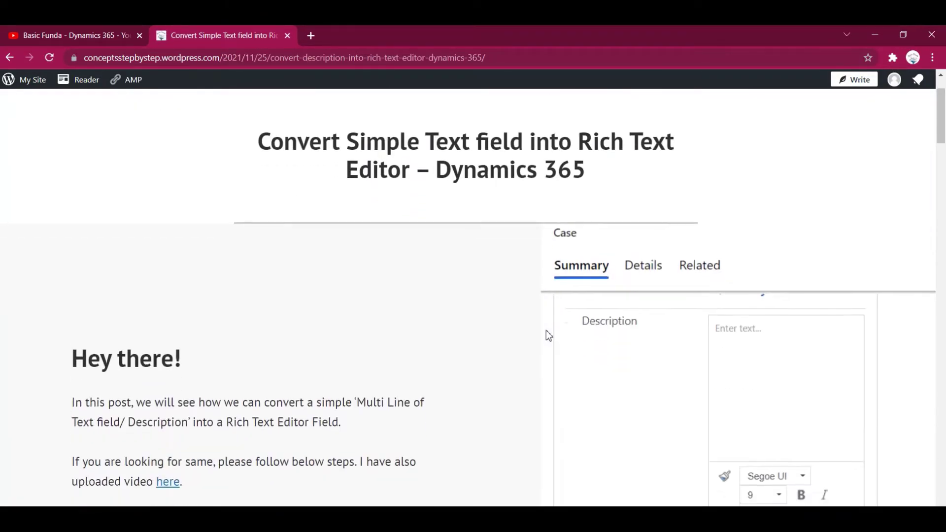
scroll(547, 334, down, 2)
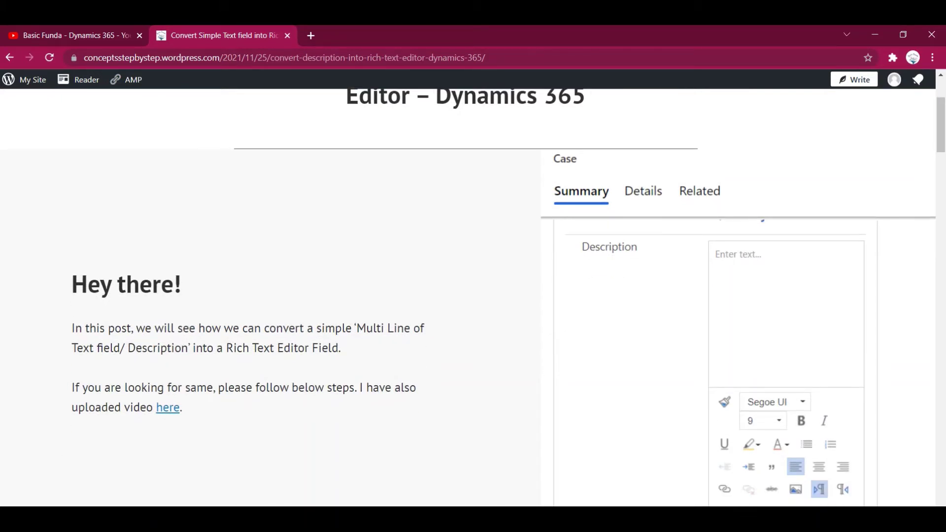
click(444, 466)
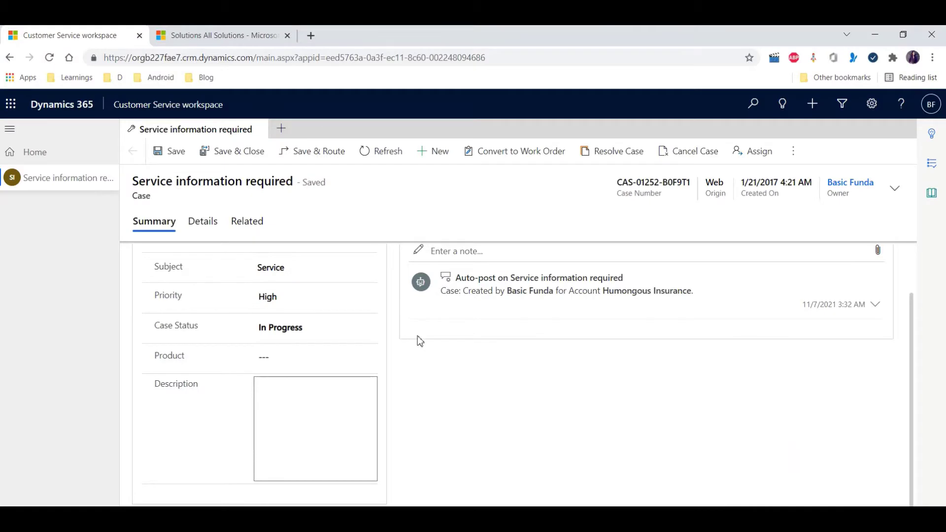
scroll(418, 336, up, 1)
scroll(600, 376, down, 1)
click(310, 397)
click(303, 408)
Bring forward the Optimistic-Concurrency solution window listing the Case entity's three main forms.
click(226, 35)
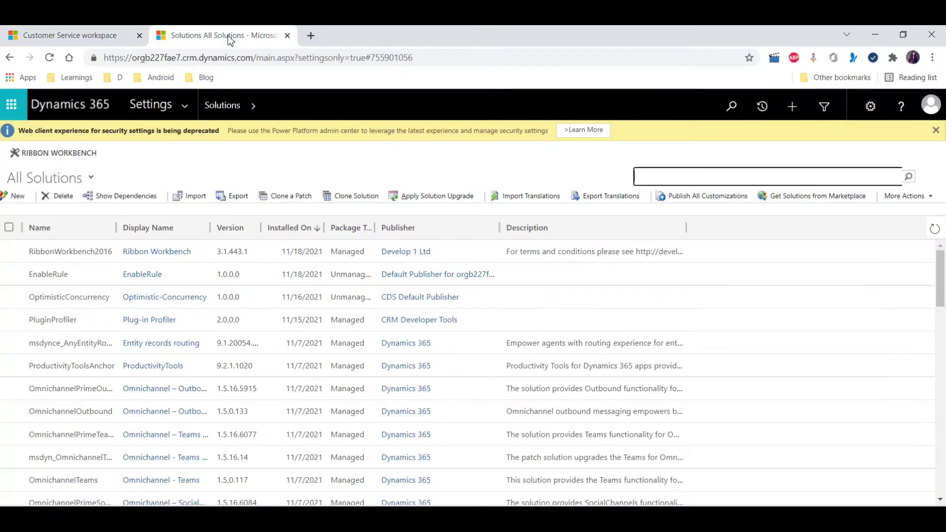
click(183, 105)
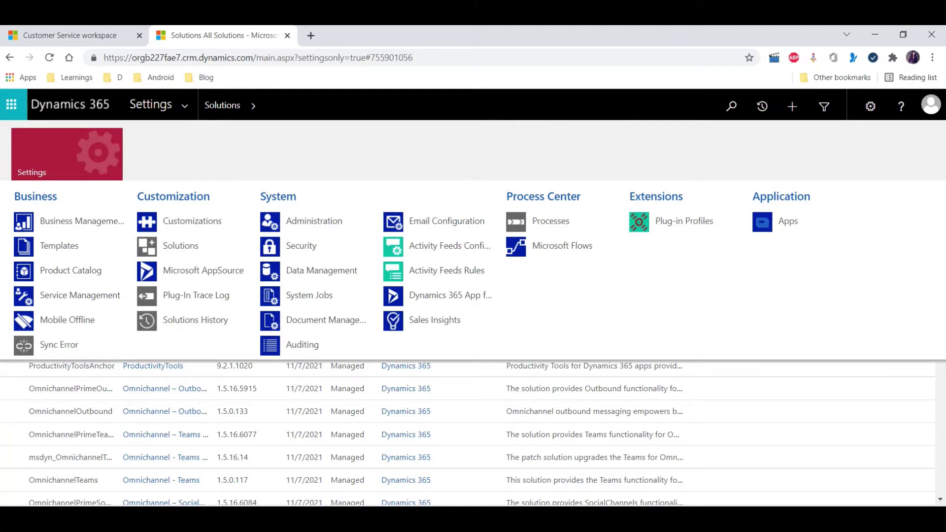
click(46, 385)
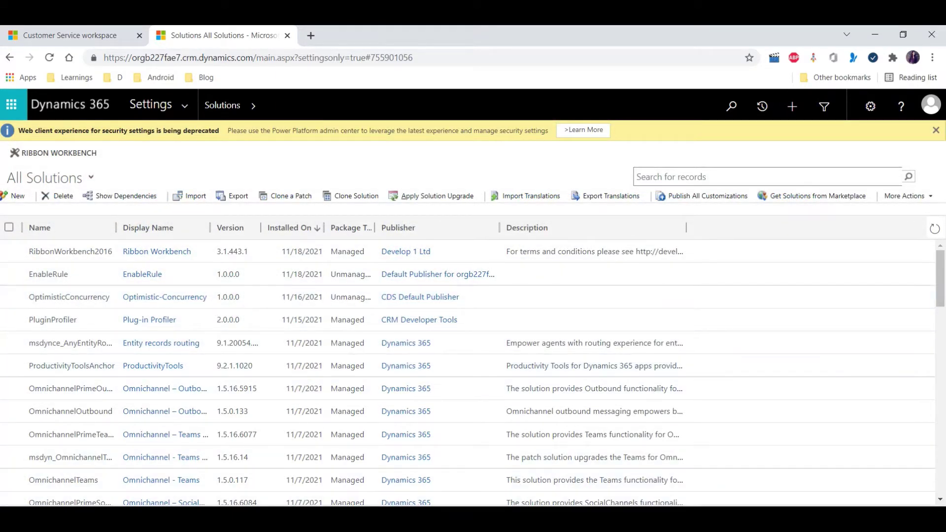
click(542, 473)
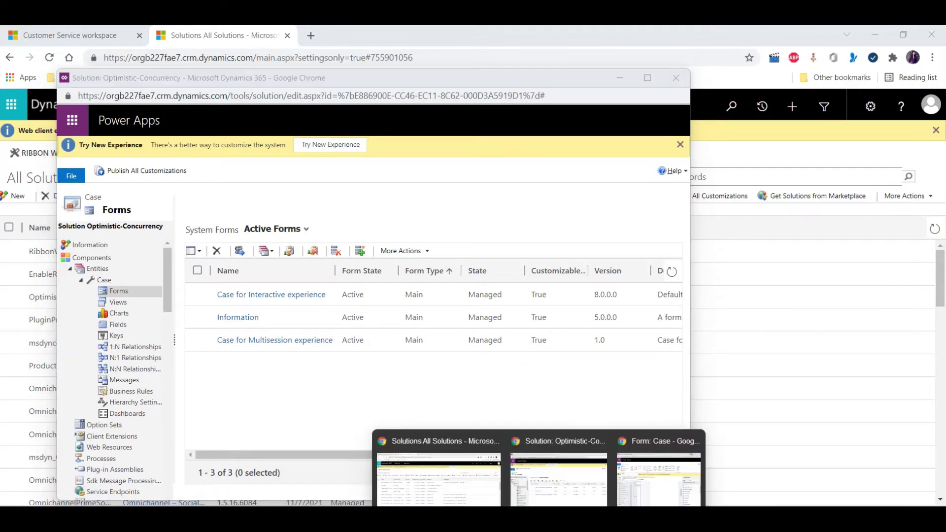
Open Field Properties for the Case form's Description field and show its Controls settings.
click(650, 491)
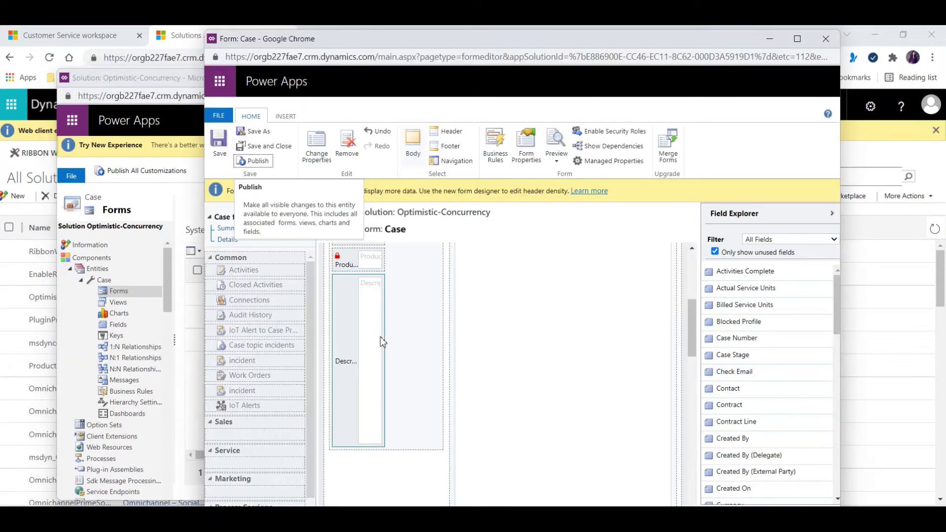
scroll(382, 342, down, 4)
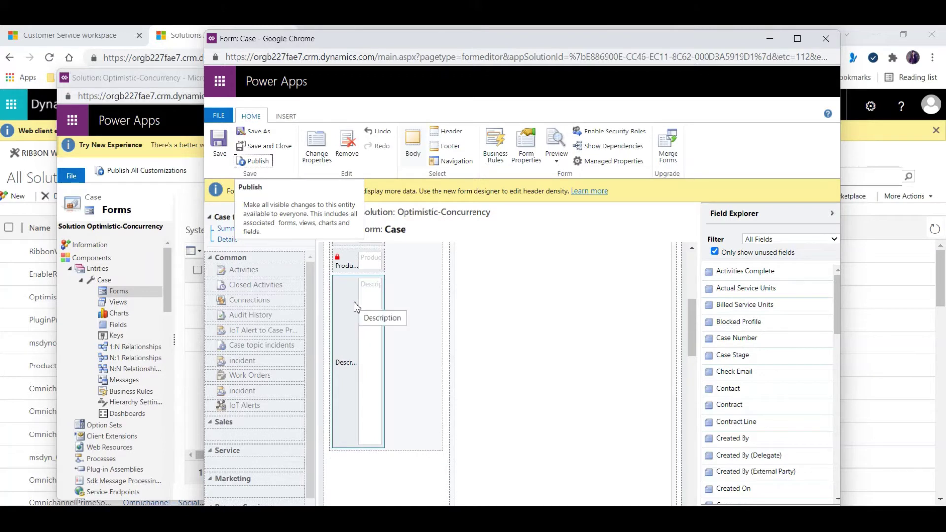
click(357, 341)
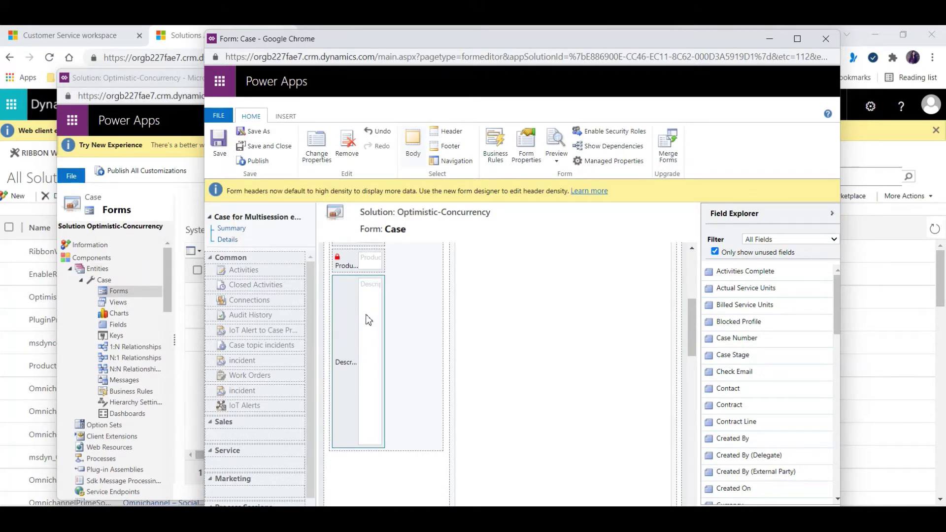
click(320, 152)
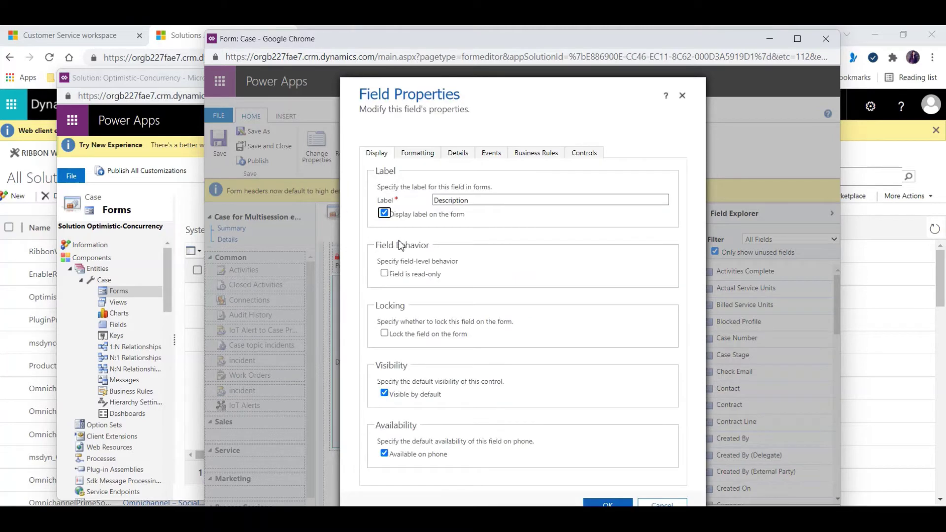
click(682, 96)
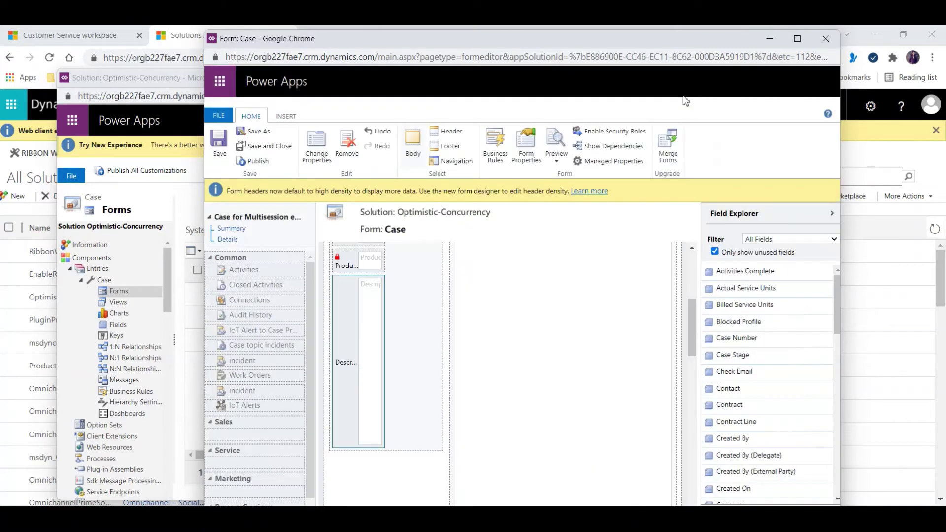
double_click(353, 353)
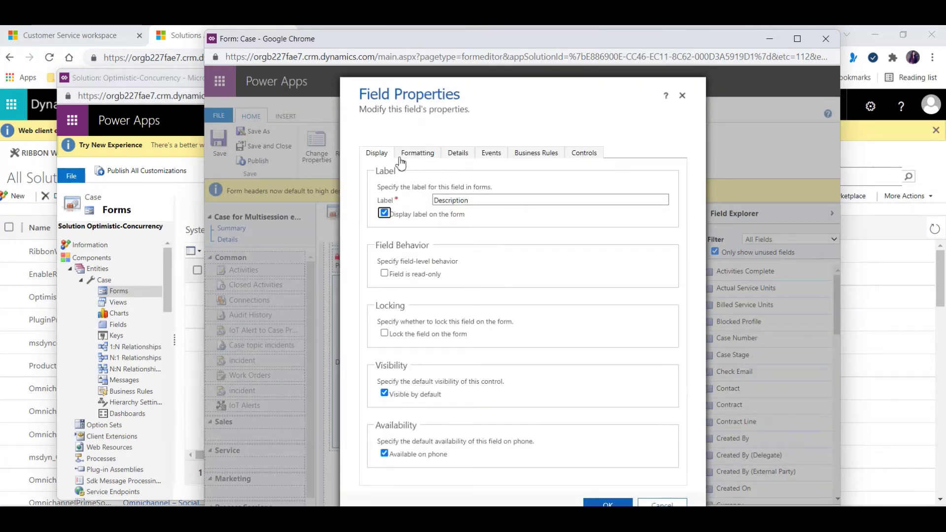
click(586, 155)
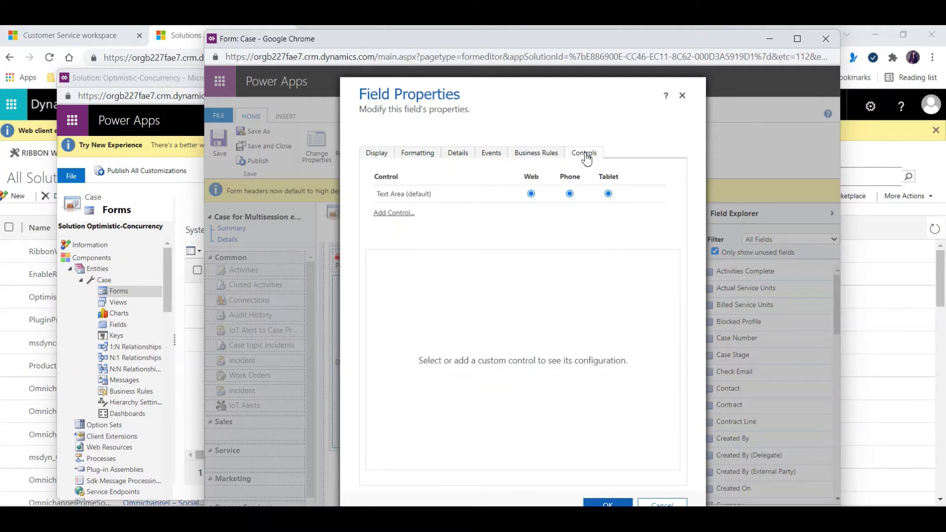
Add the Rich Text Editor Control to Description, enabled for Web, Phone and Tablet, and confirm.
click(397, 216)
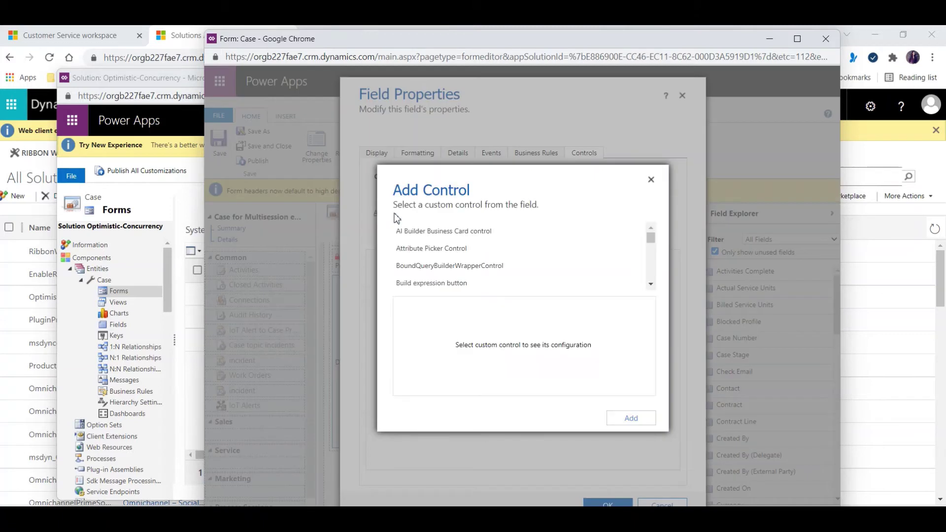
scroll(504, 250, down, 2)
scroll(505, 250, down, 1)
scroll(505, 250, down, 2)
scroll(504, 250, down, 2)
scroll(504, 250, down, 1)
scroll(505, 250, down, 1)
scroll(505, 251, down, 2)
scroll(505, 252, down, 1)
scroll(505, 252, down, 2)
scroll(505, 252, down, 1)
scroll(505, 251, down, 1)
scroll(505, 251, down, 1)
scroll(504, 251, down, 2)
scroll(505, 251, down, 2)
scroll(505, 252, up, 2)
scroll(504, 252, up, 1)
click(475, 266)
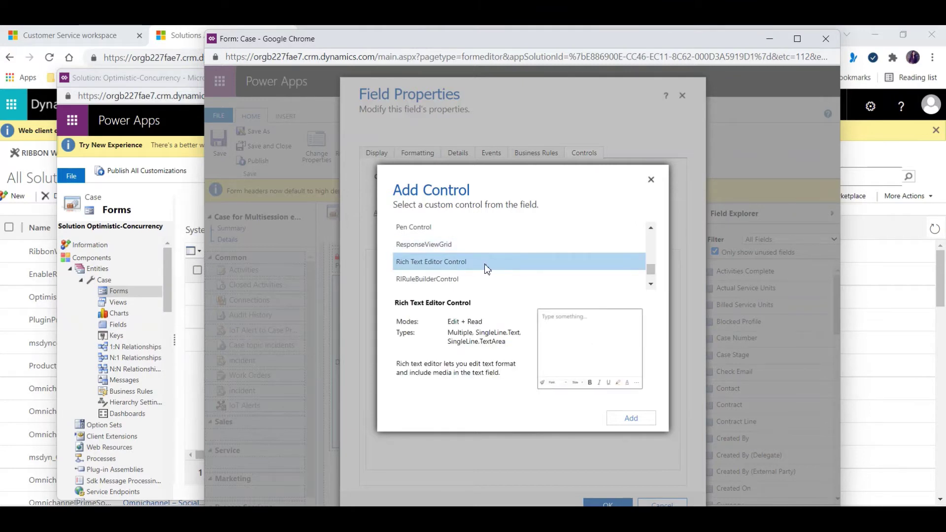
click(630, 419)
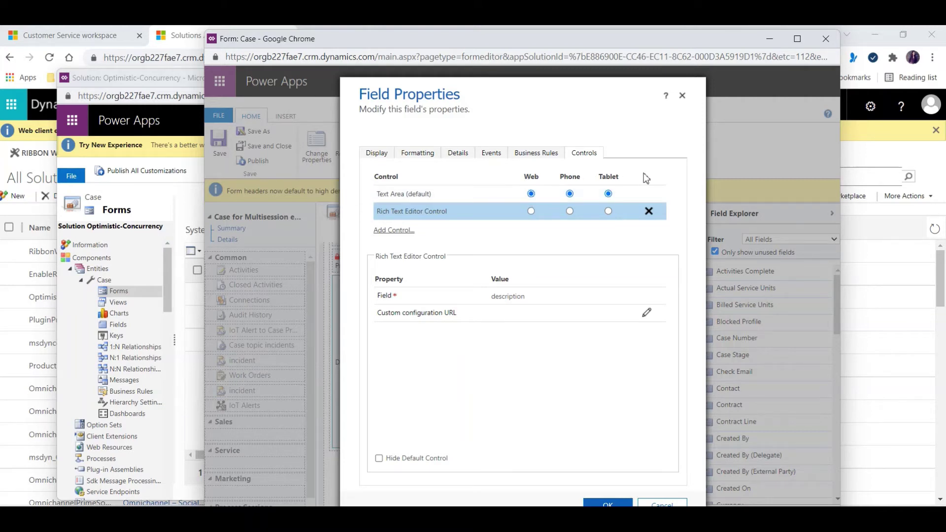
click(532, 211)
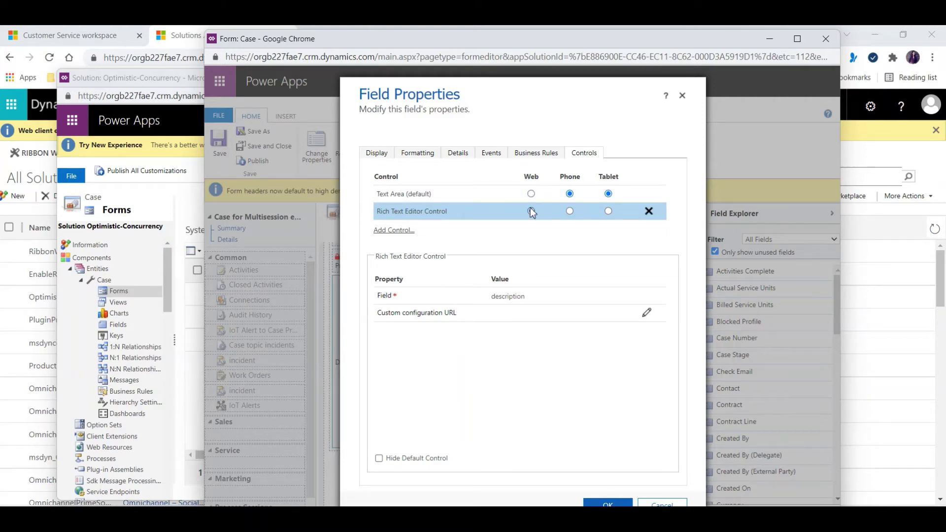
click(569, 211)
click(608, 211)
click(607, 503)
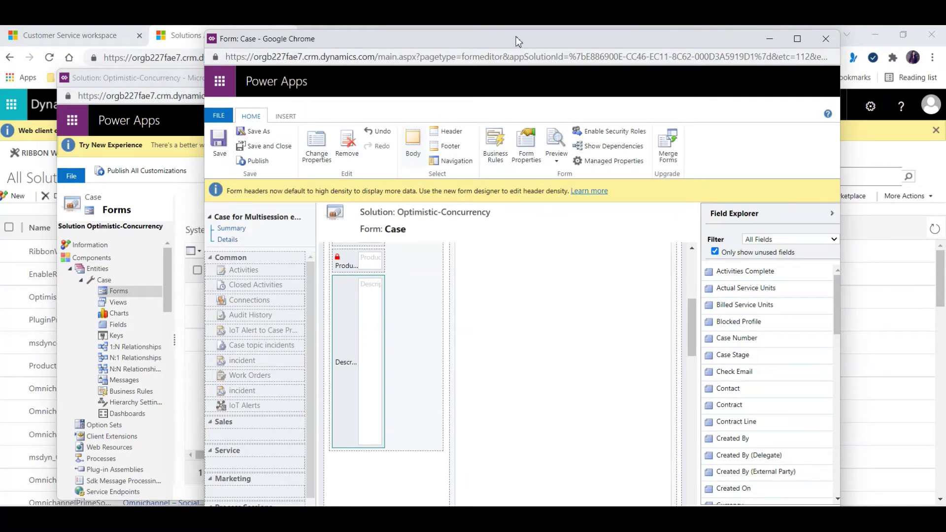
Publish the Case form customizations, waiting through Chrome's Pages Unresponsive prompt.
drag(516, 36, 516, 32)
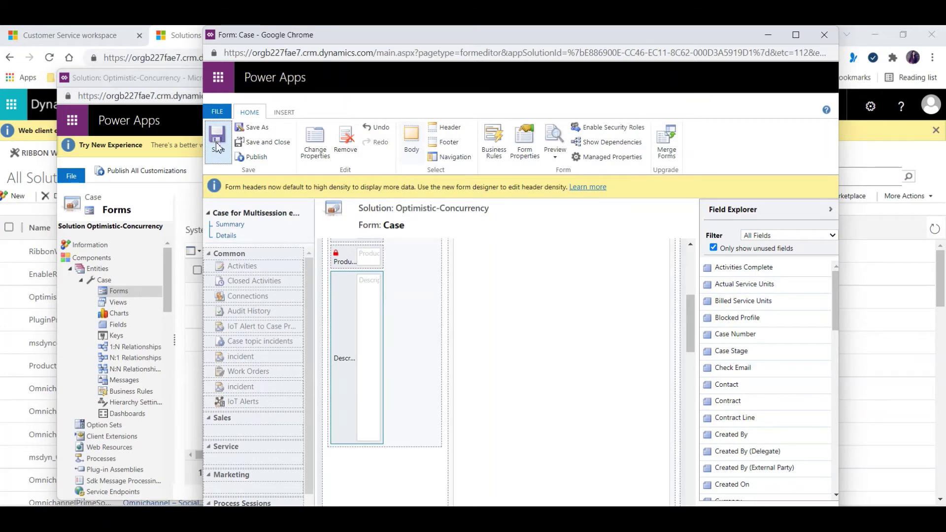
click(256, 157)
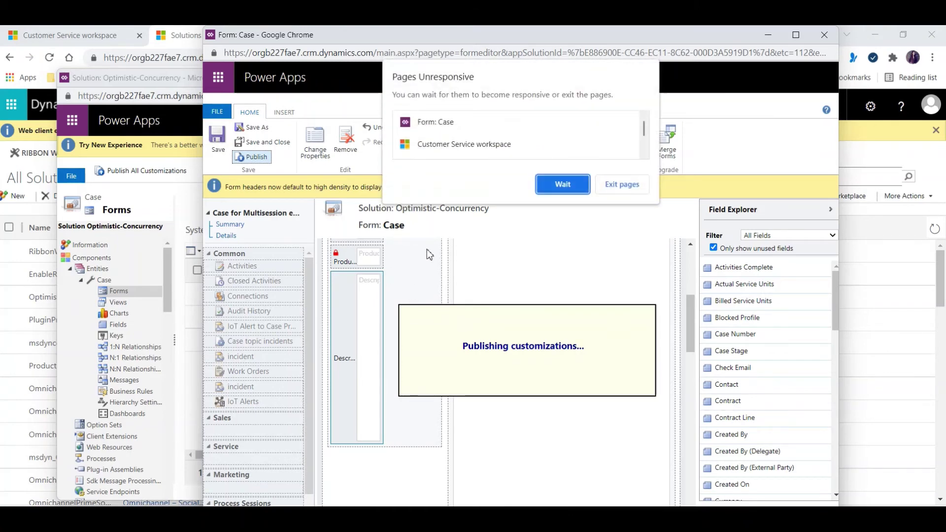
click(563, 184)
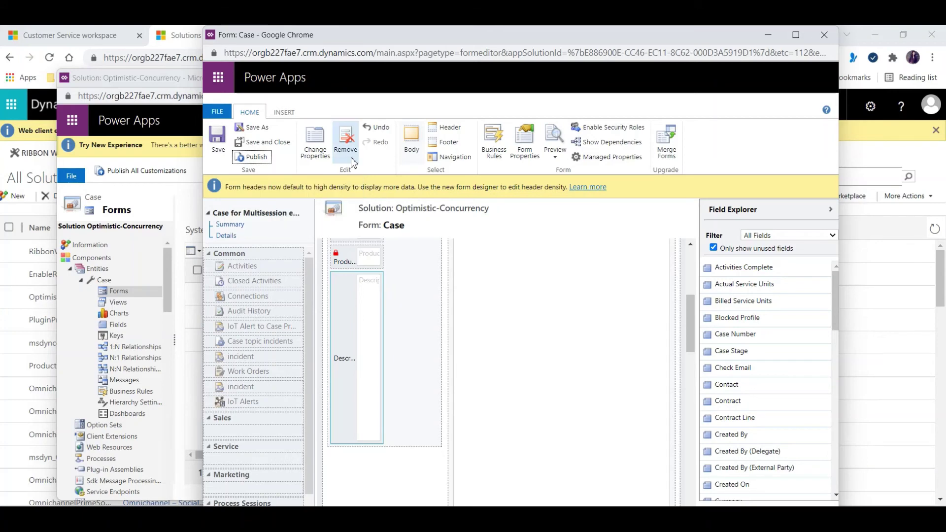
Reload the Customer Service workspace and check the 'Service requested soon' case's rich text Description.
click(106, 35)
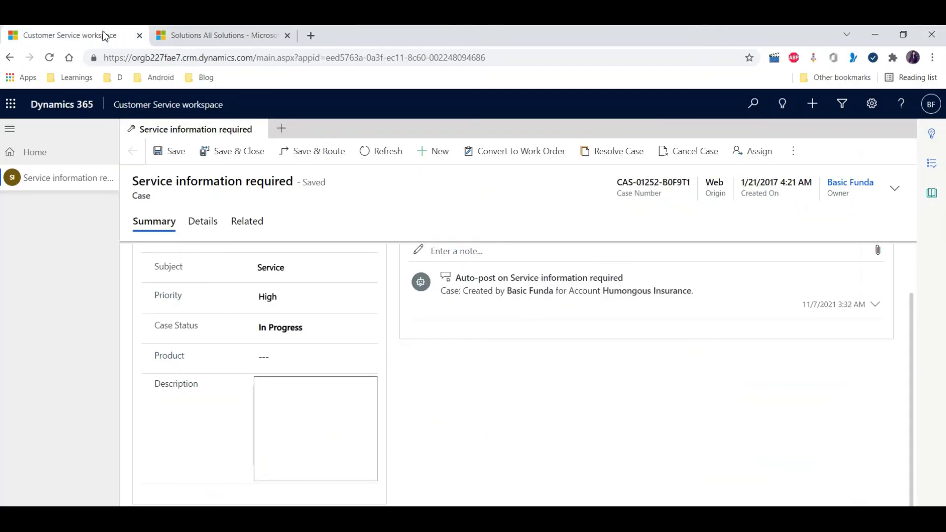
click(160, 58)
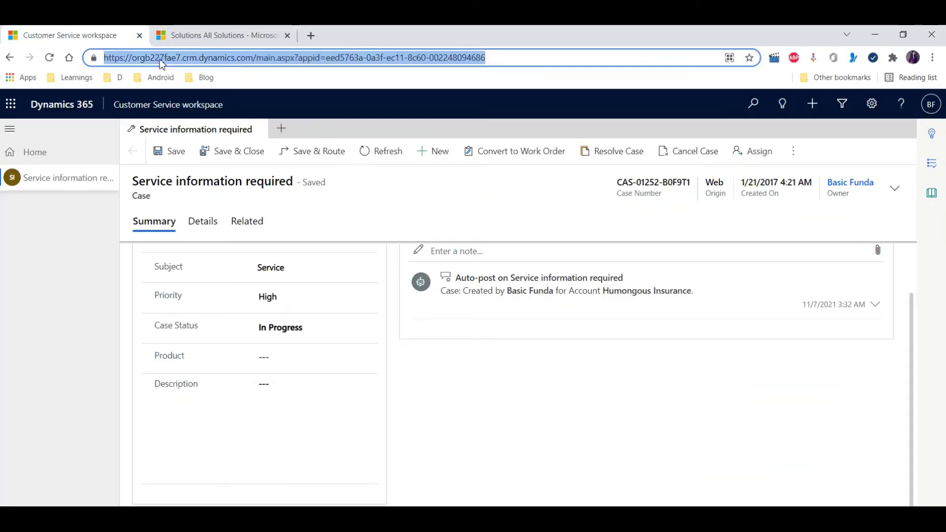
key(Return)
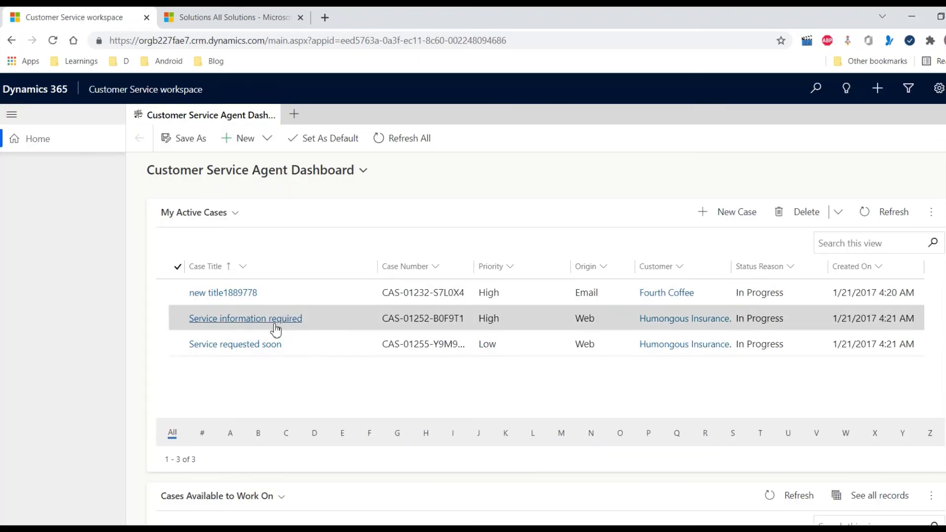
click(260, 344)
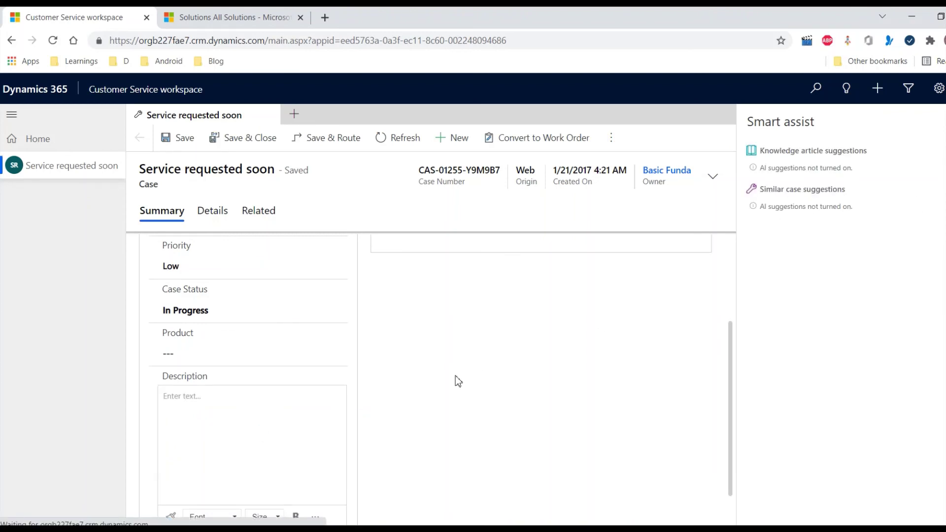
scroll(274, 428, down, 1)
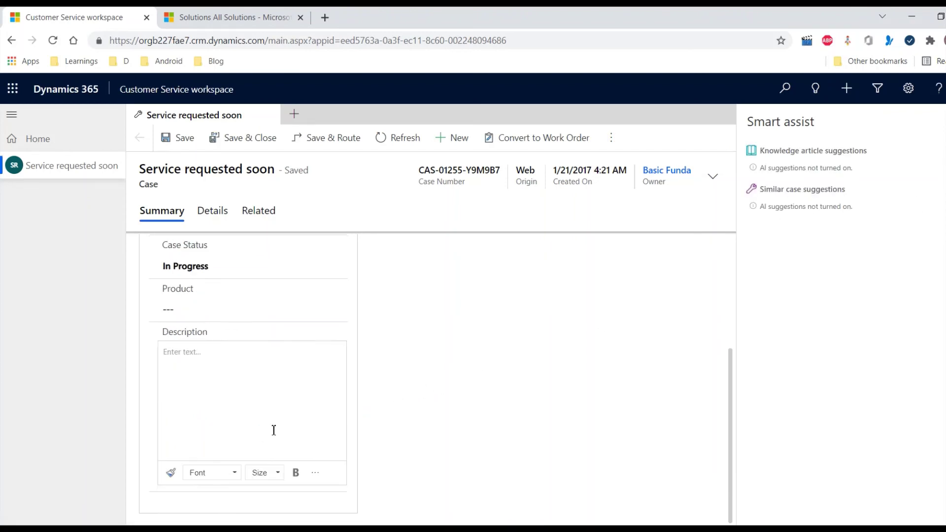
click(186, 367)
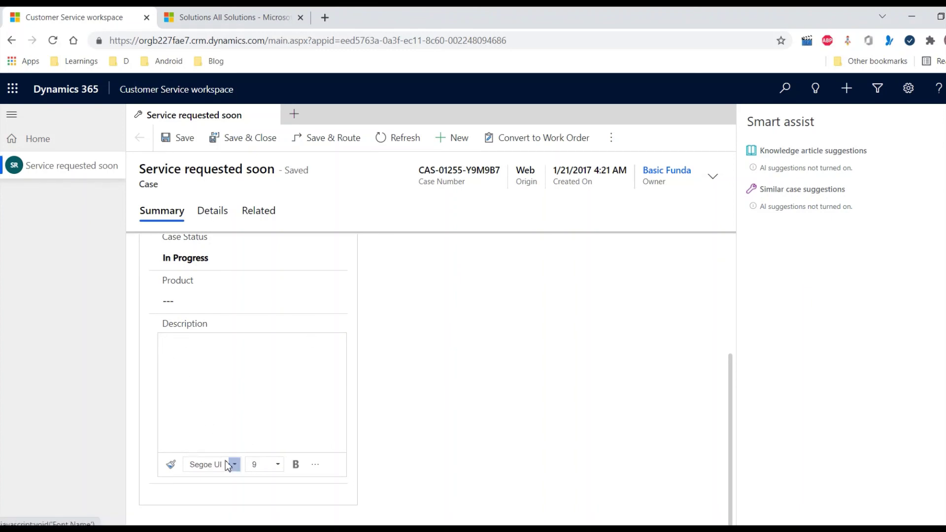